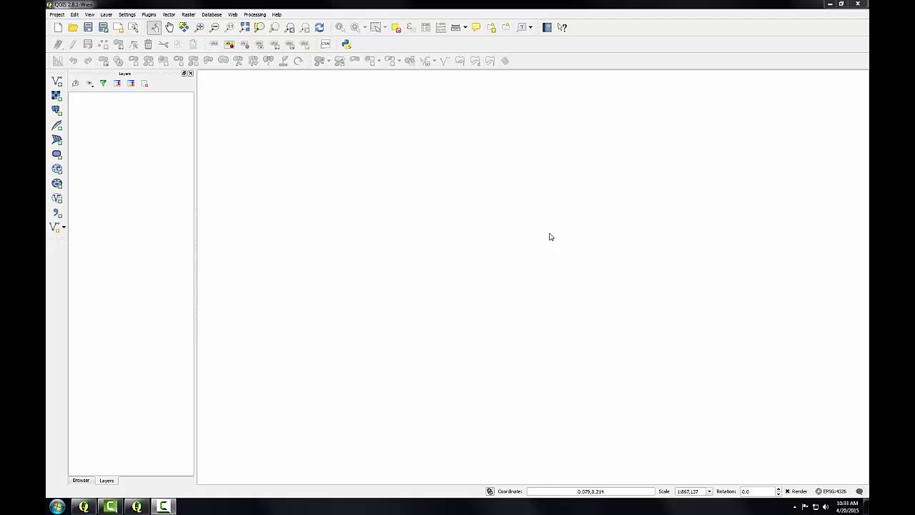
Step: Create a new SpatiaLite connection to NGD.sqlite and connect to list its tables
click(59, 126)
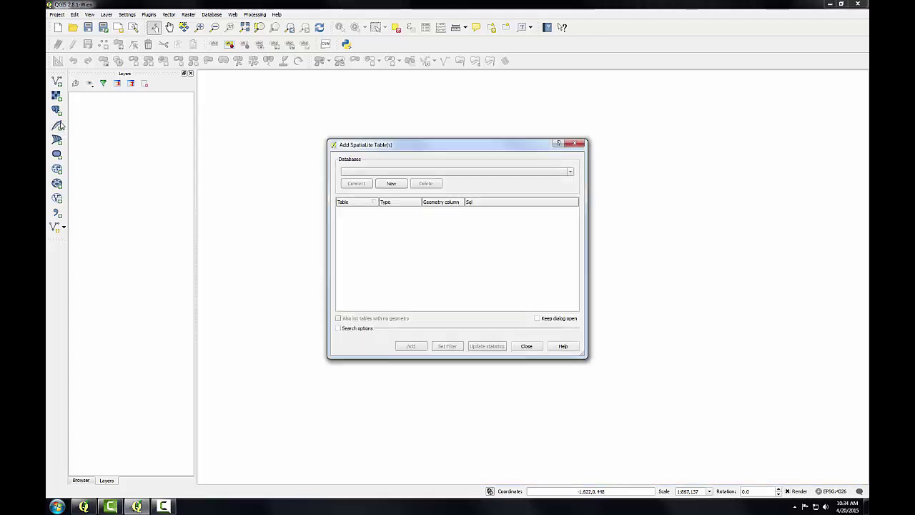
click(390, 184)
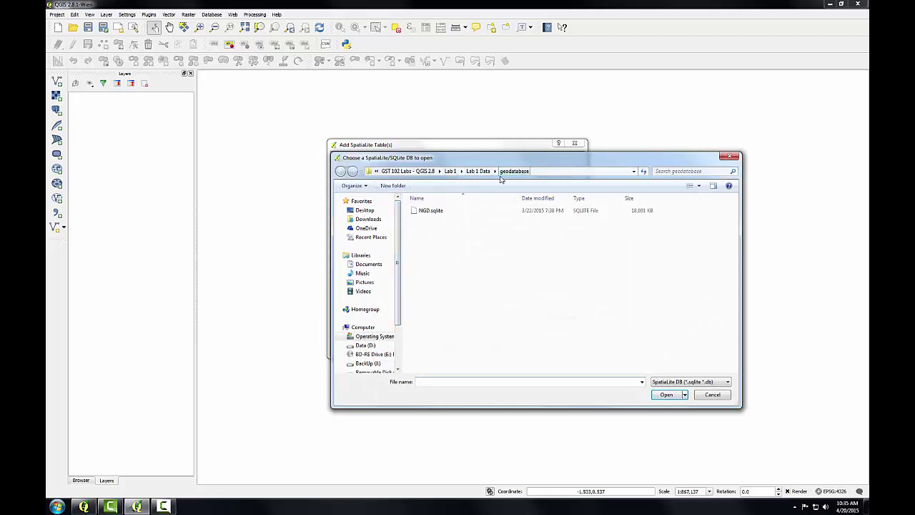
click(427, 213)
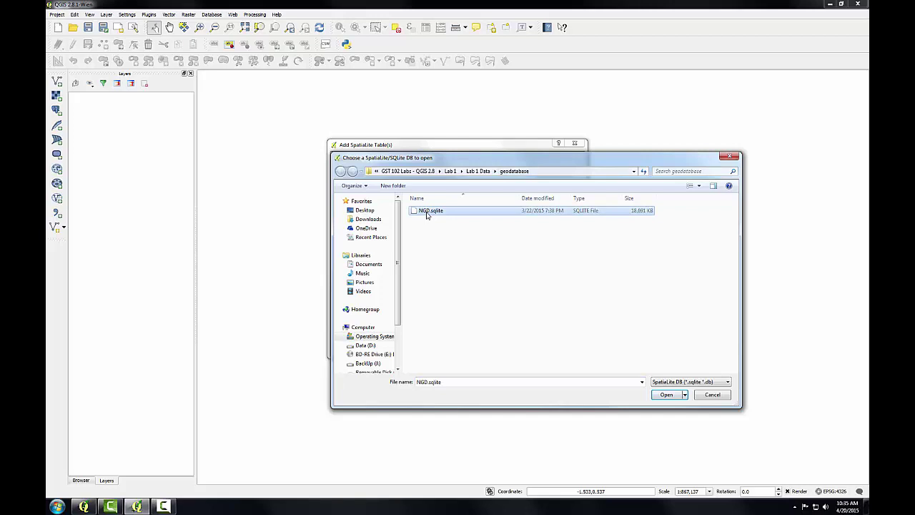
click(667, 394)
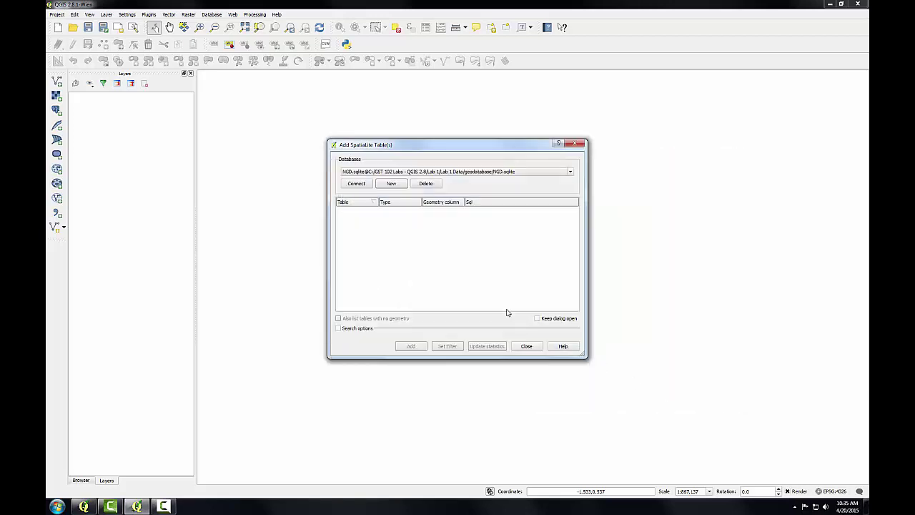
click(356, 184)
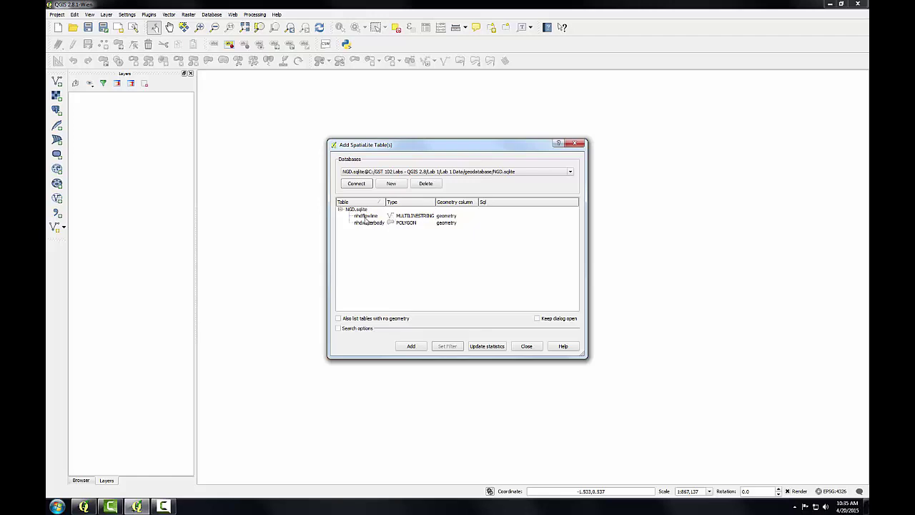
Step: Add the nhdflowline and nhdwaterbody tables to the map as layers
click(364, 217)
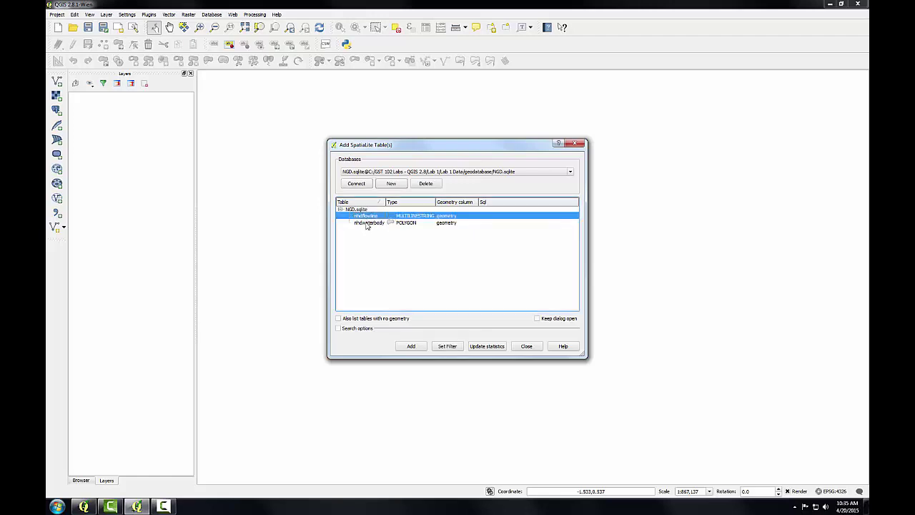
shift+click(367, 224)
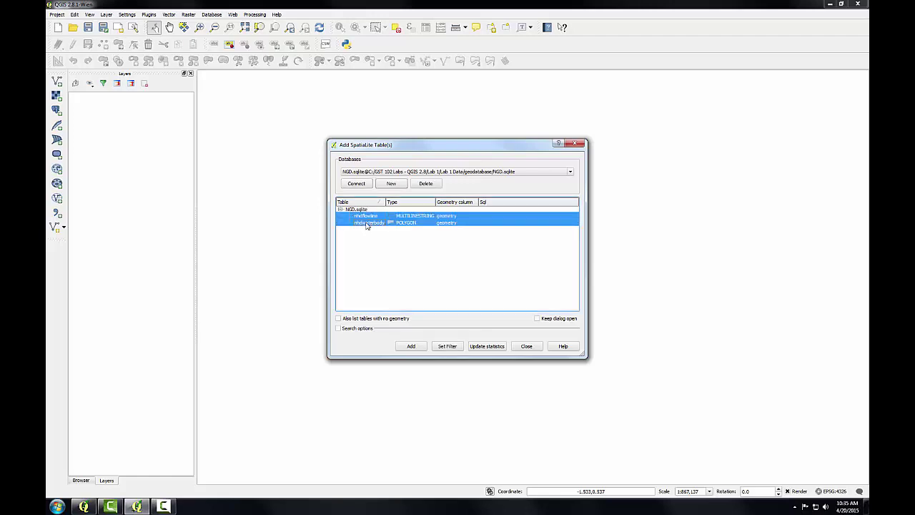
click(411, 347)
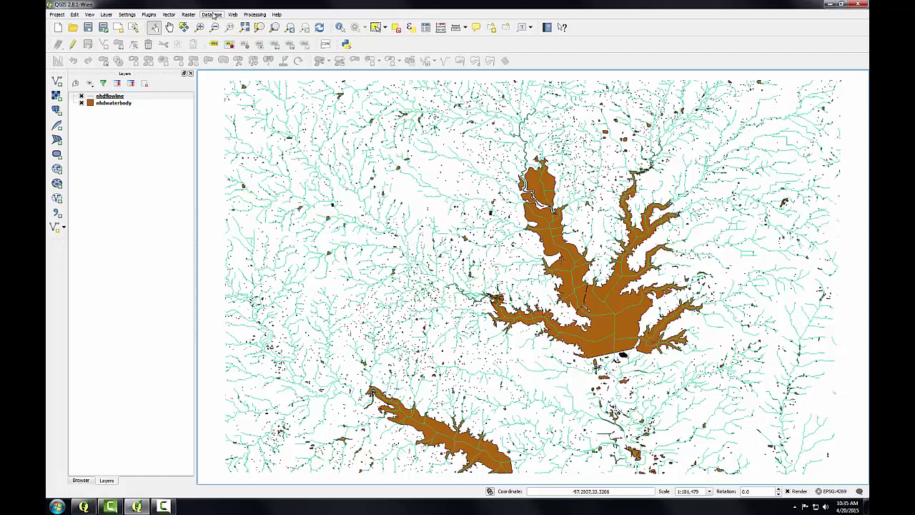
Step: Open DB Manager from the Database menu and expand SpatiaLite > NGD.sqlite to show its tables
click(212, 15)
mouse_move(229, 23)
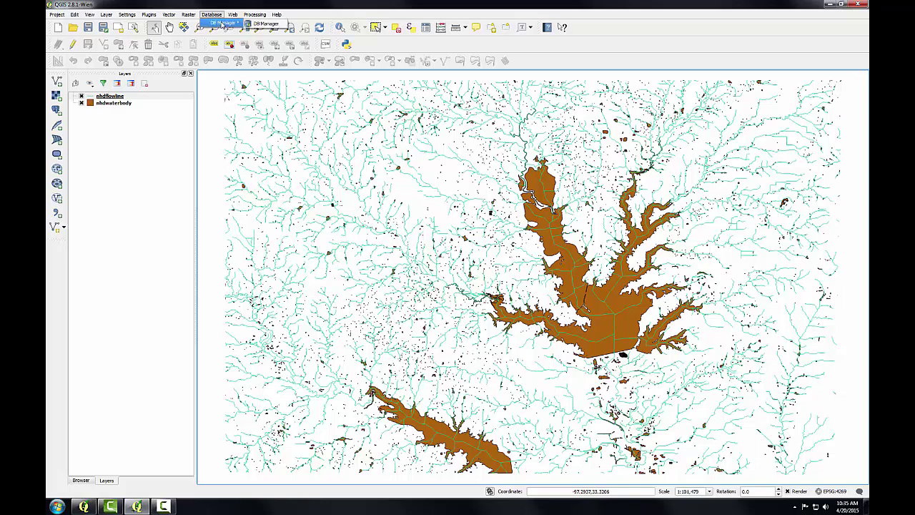
click(264, 24)
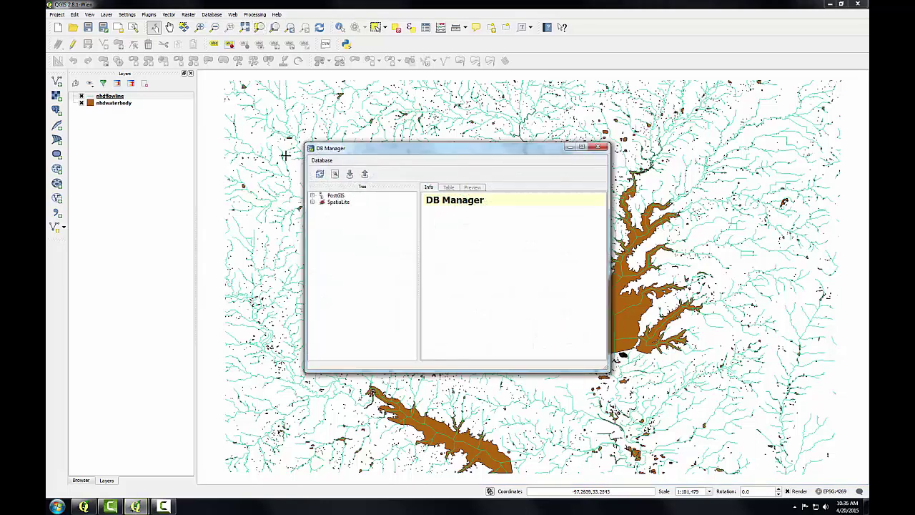
click(312, 203)
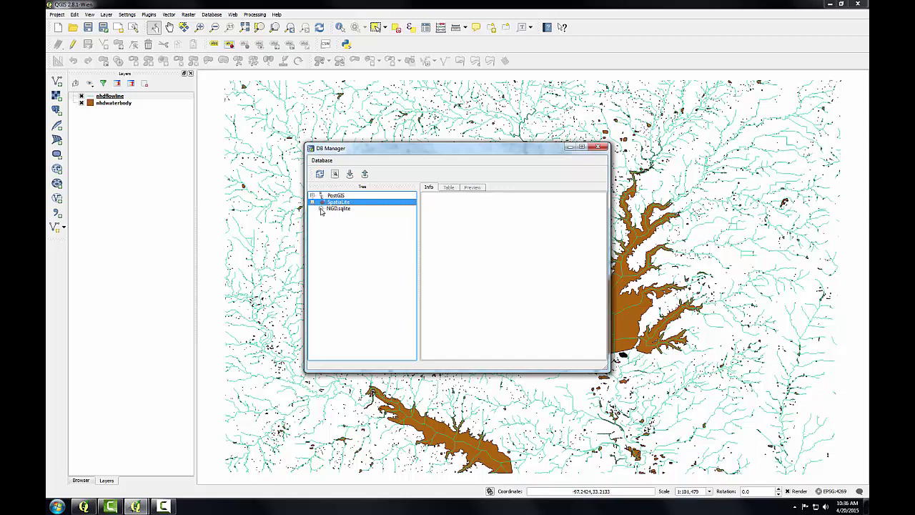
click(321, 209)
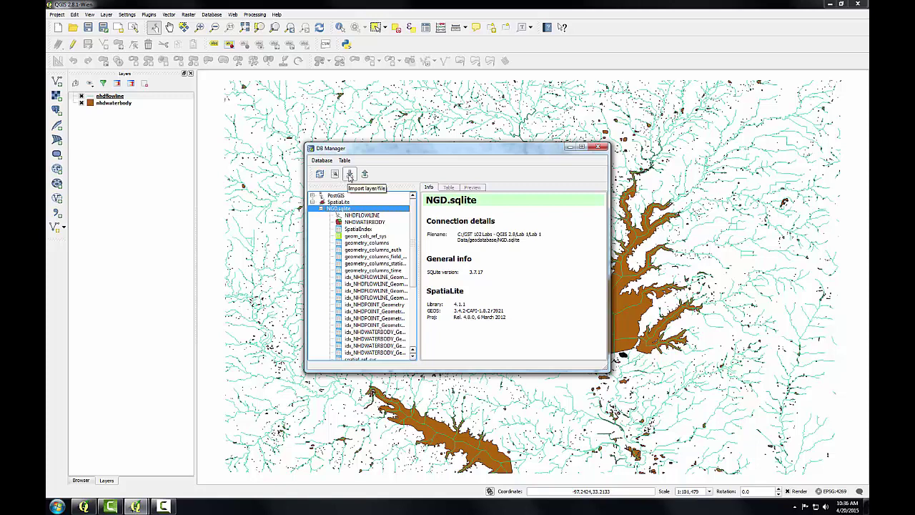
Step: Start a layer import and pick NHDPOINT.shp from Lab 1 > Lab 1 Data > geodatabase as input
click(349, 177)
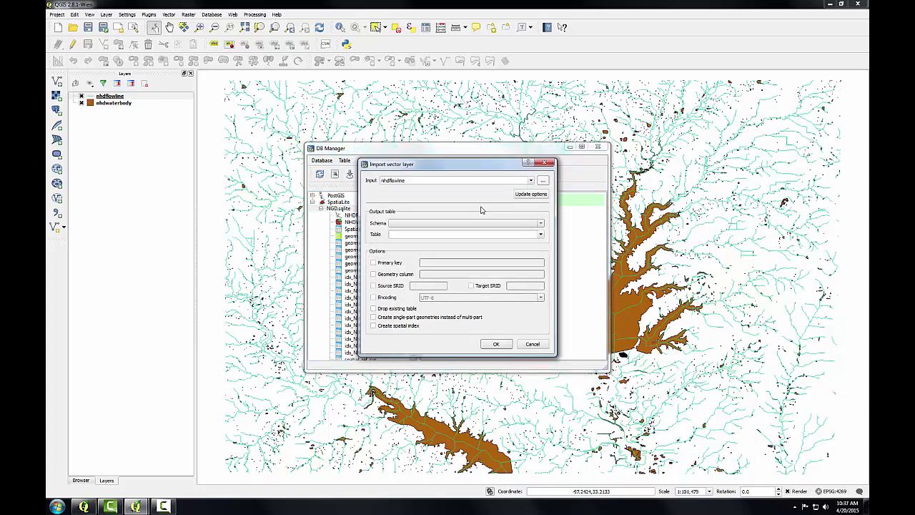
click(543, 182)
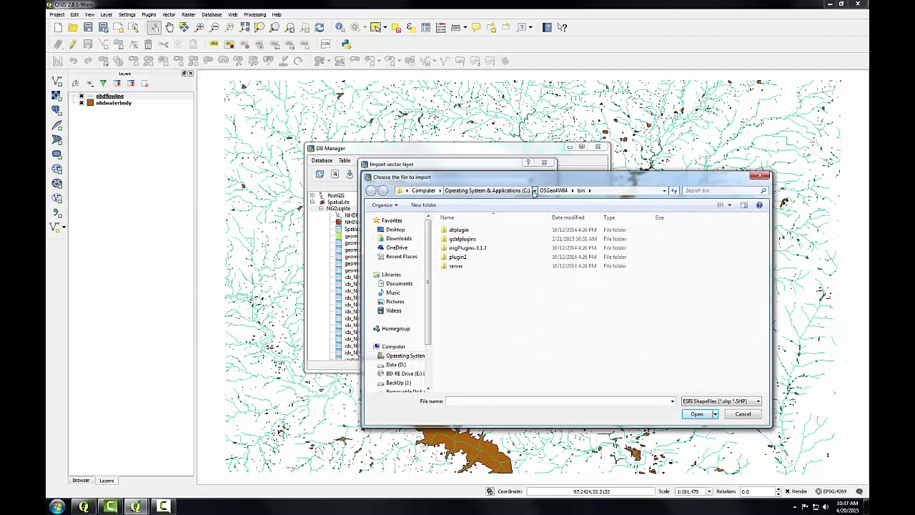
click(535, 192)
click(547, 215)
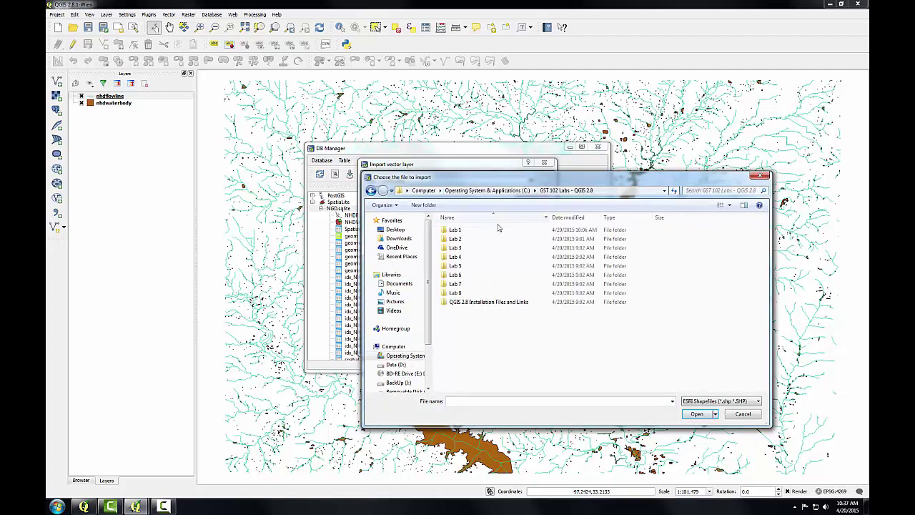
double_click(445, 231)
double_click(445, 230)
double_click(446, 230)
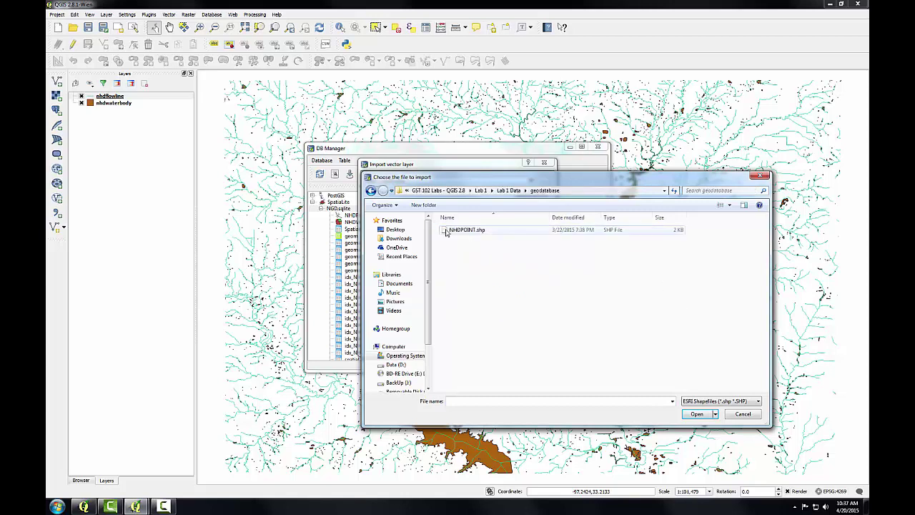
click(458, 229)
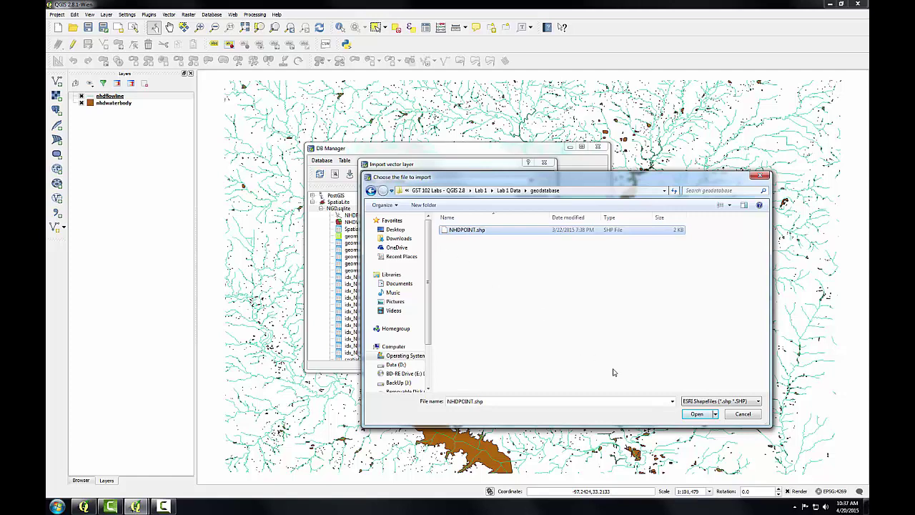
click(696, 415)
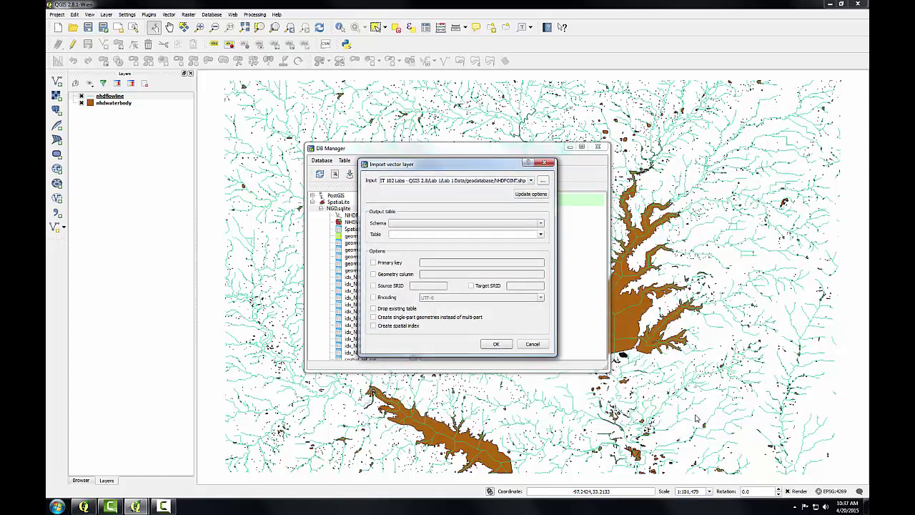
Step: Name the output table nhdpoint, set source SRID 4269, and run the import
click(404, 234)
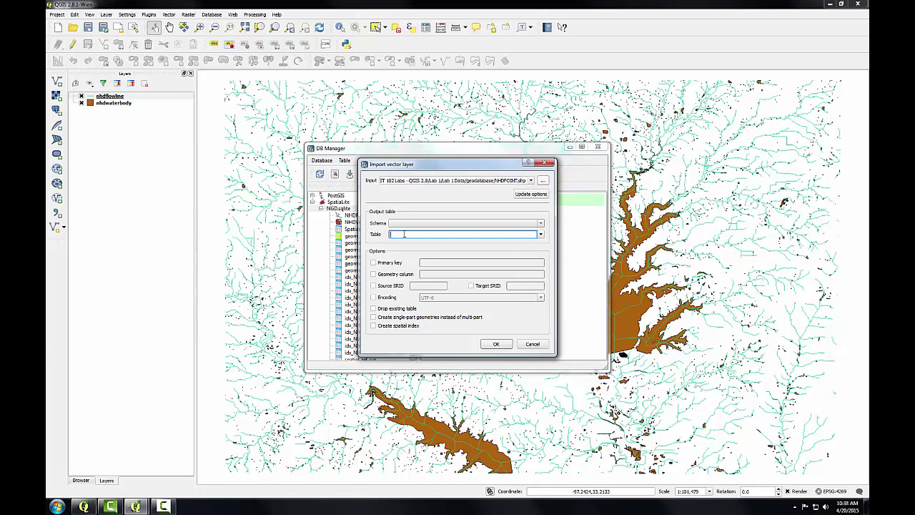
text(nhdpoint)
key(Tab)
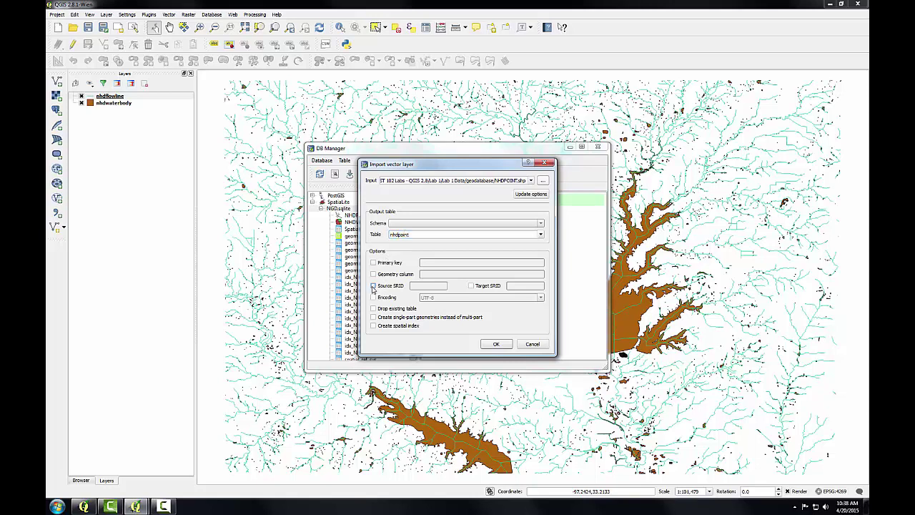
click(372, 286)
click(422, 286)
text(4269)
click(496, 346)
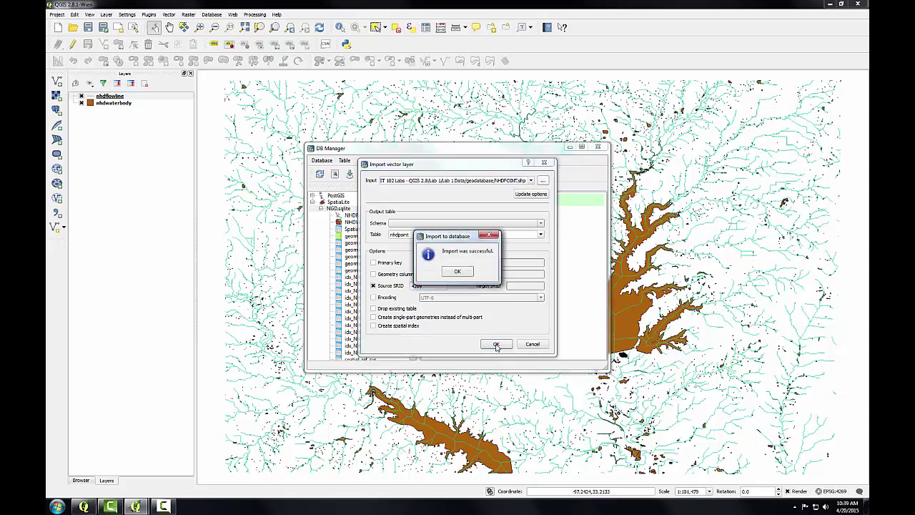
Step: Refresh DB Manager and add the new nhdpoint table to the map canvas
click(461, 272)
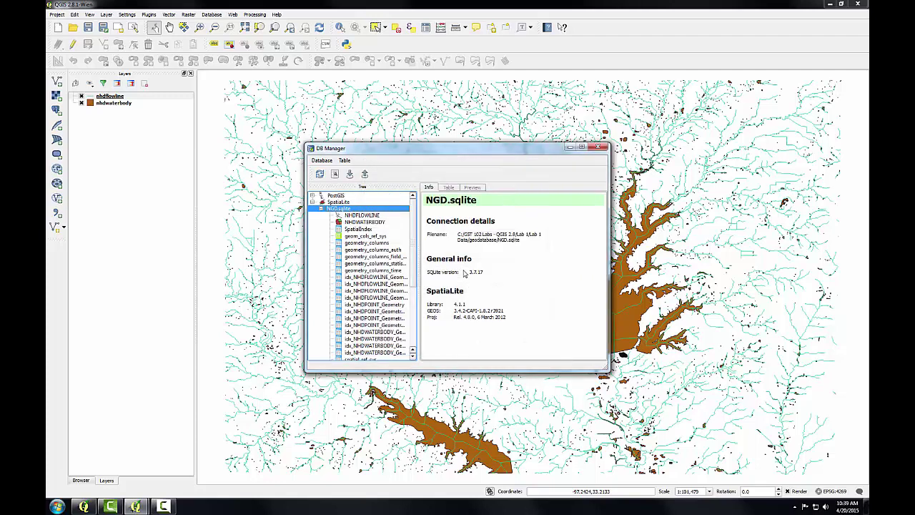
click(320, 175)
scroll(413, 263, down, 4)
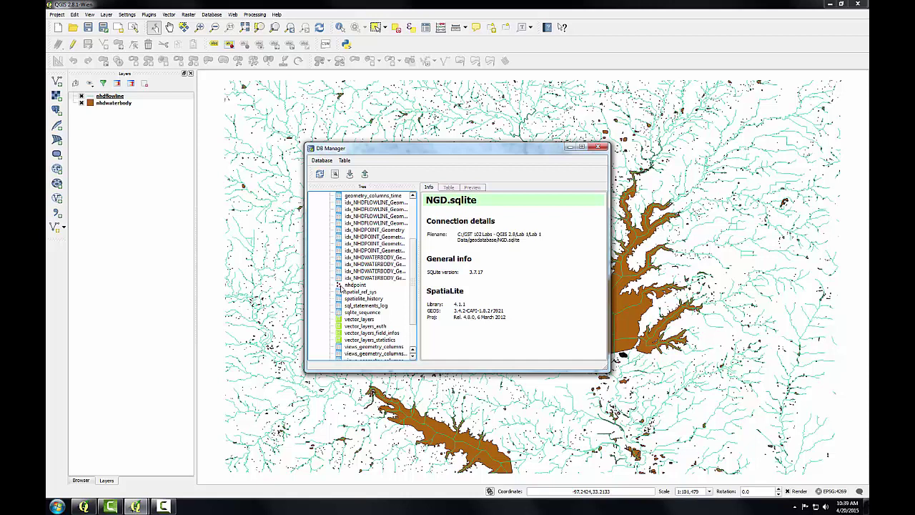
drag(412, 304, 416, 254)
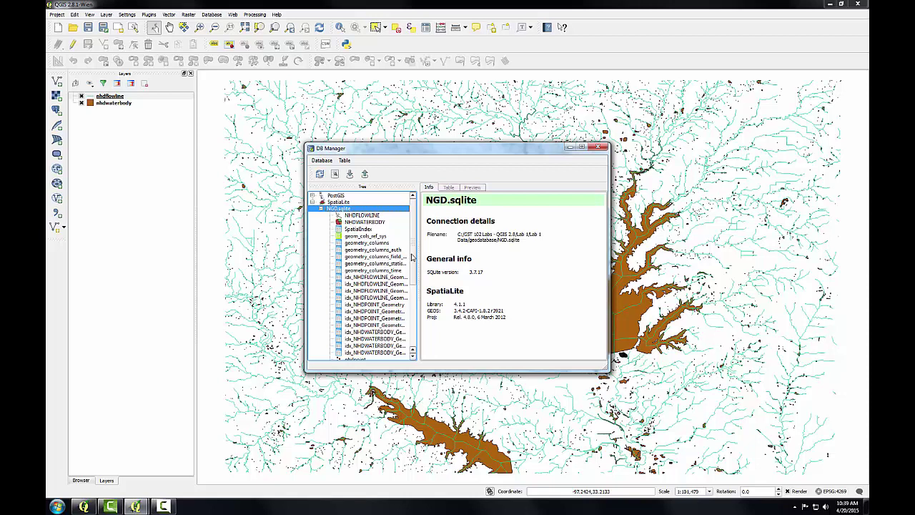
drag(412, 257, 412, 332)
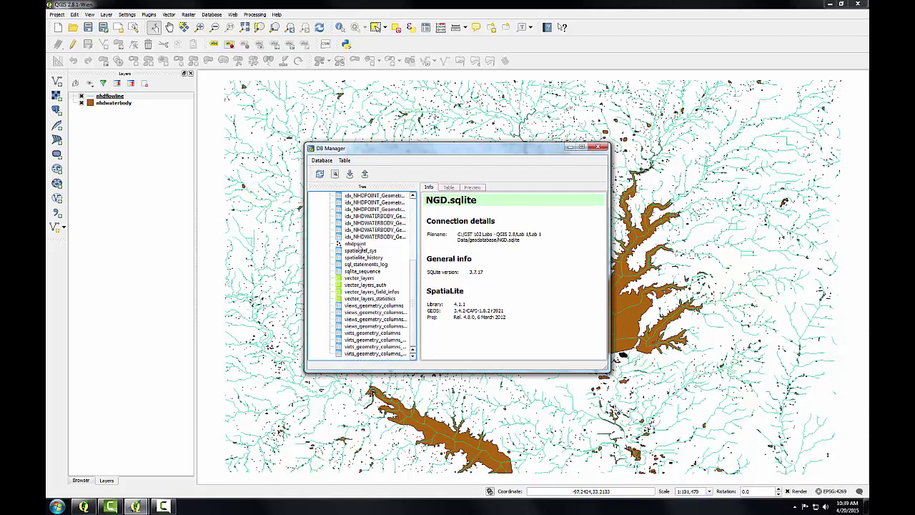
right_click(360, 244)
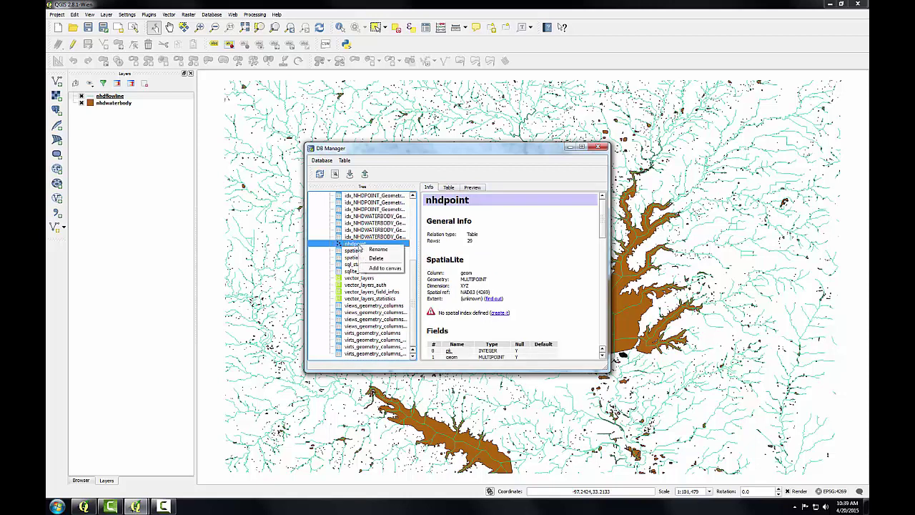
click(372, 270)
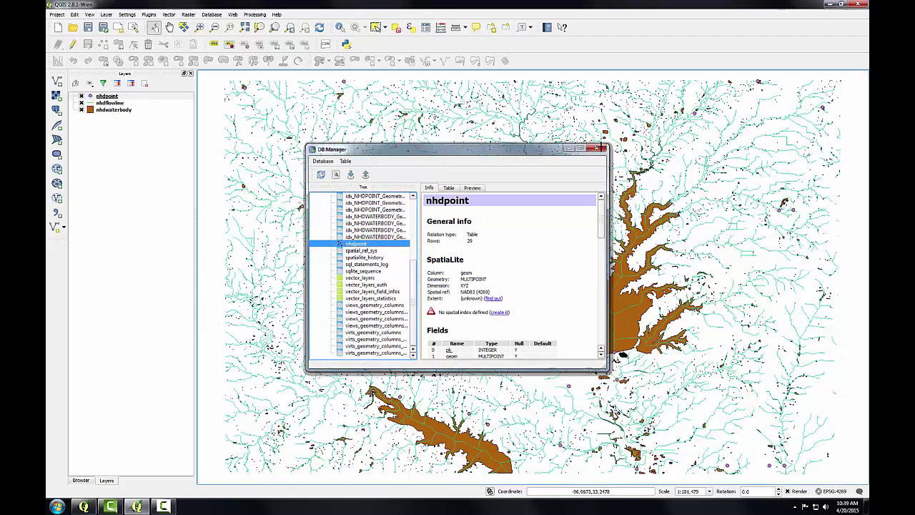
Step: Close DB Manager and hide the nhdflowline and nhdwaterbody layers
click(601, 148)
click(81, 103)
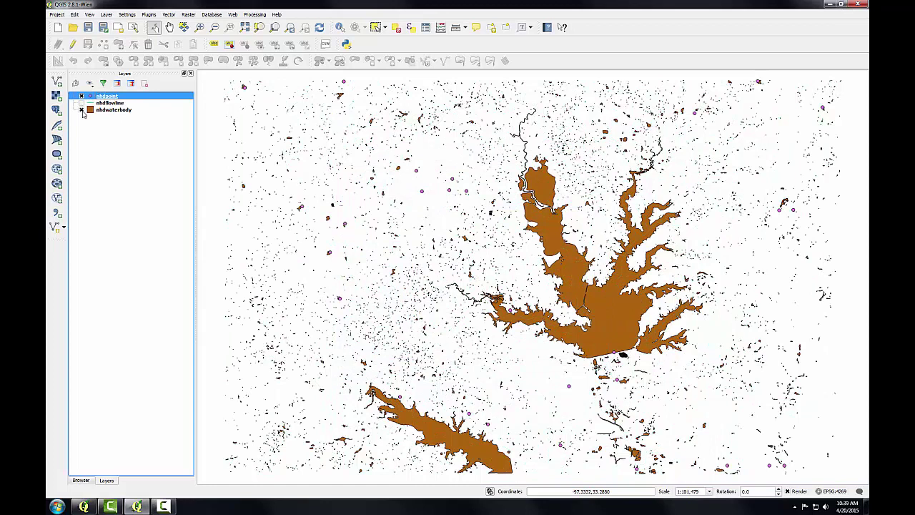
click(81, 110)
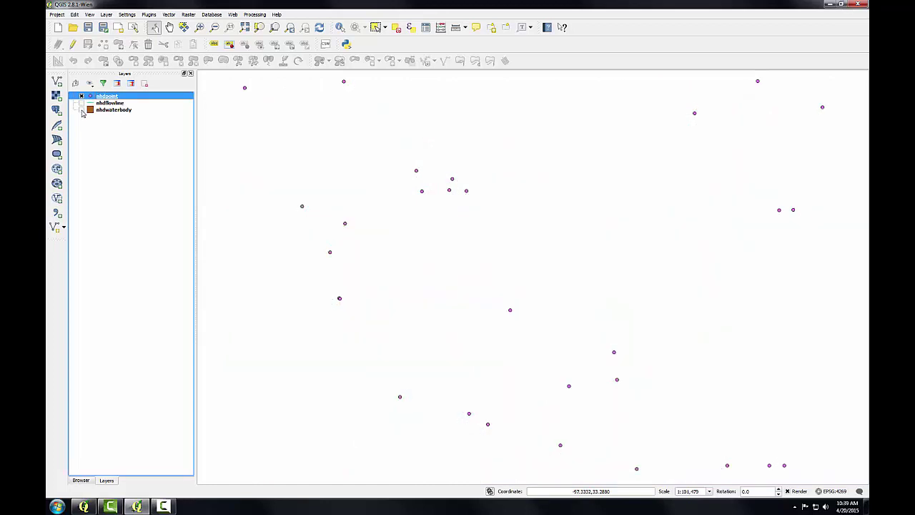
Step: In QGIS Browser, refresh, expand SpatiaLite > NGD.sqlite and preview the nhdpoint table
click(80, 507)
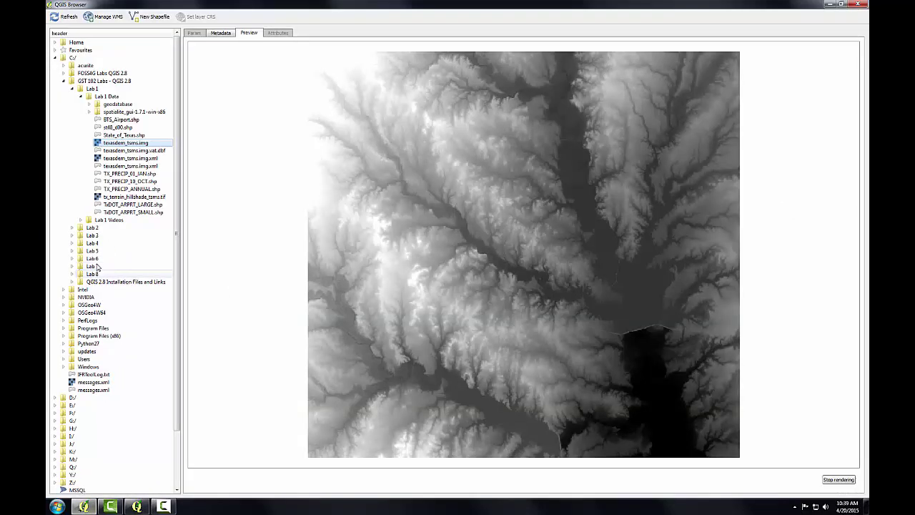
click(56, 59)
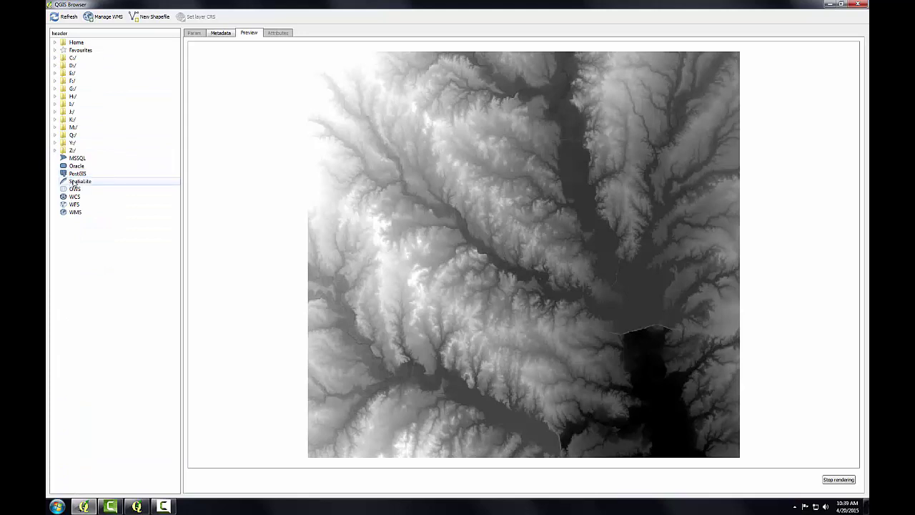
click(65, 18)
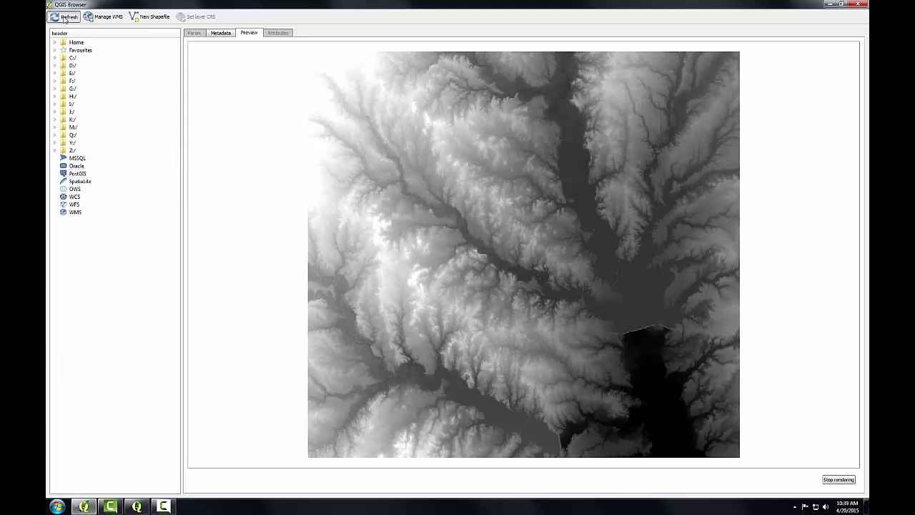
click(55, 182)
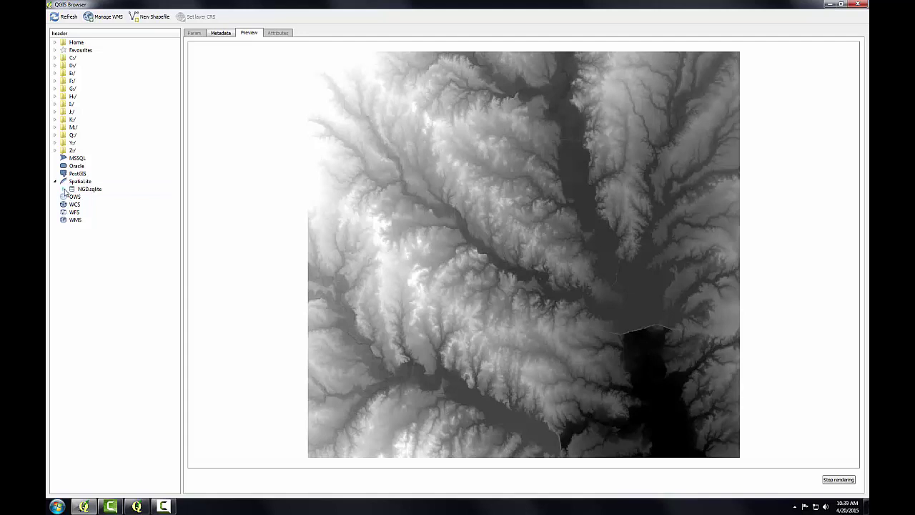
click(63, 188)
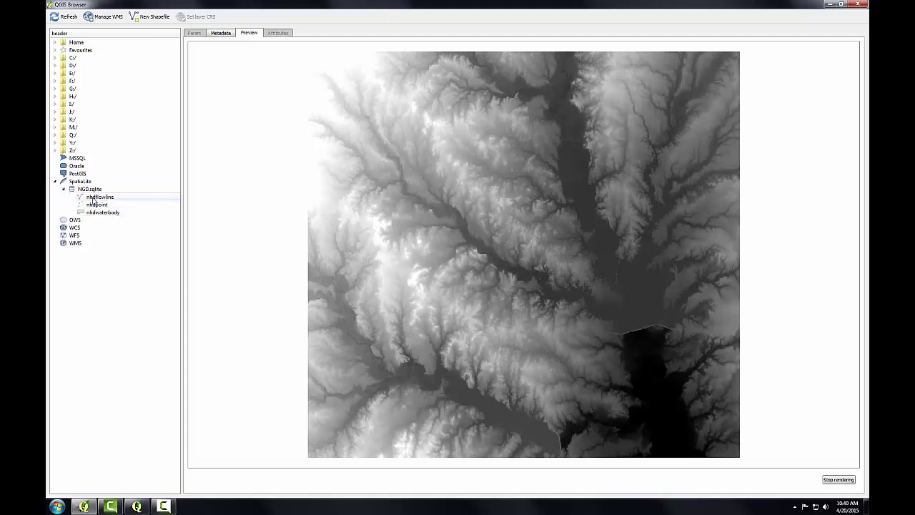
click(95, 205)
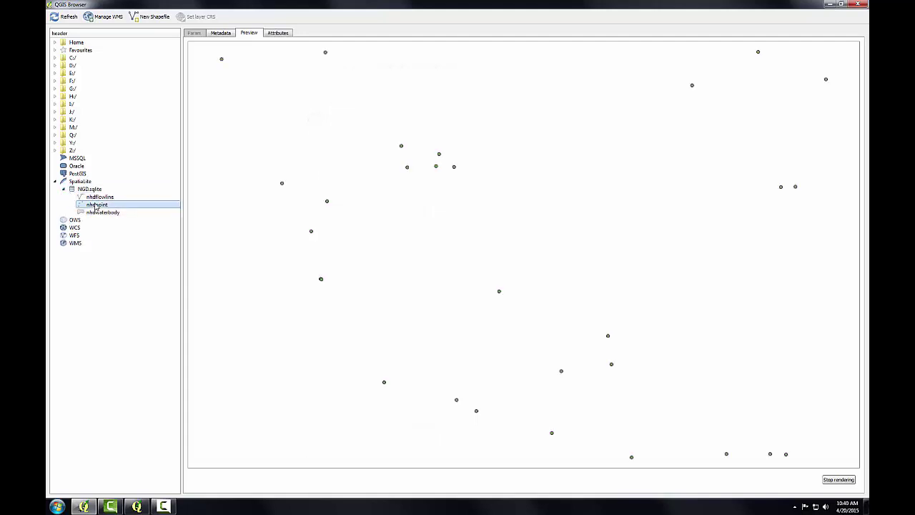